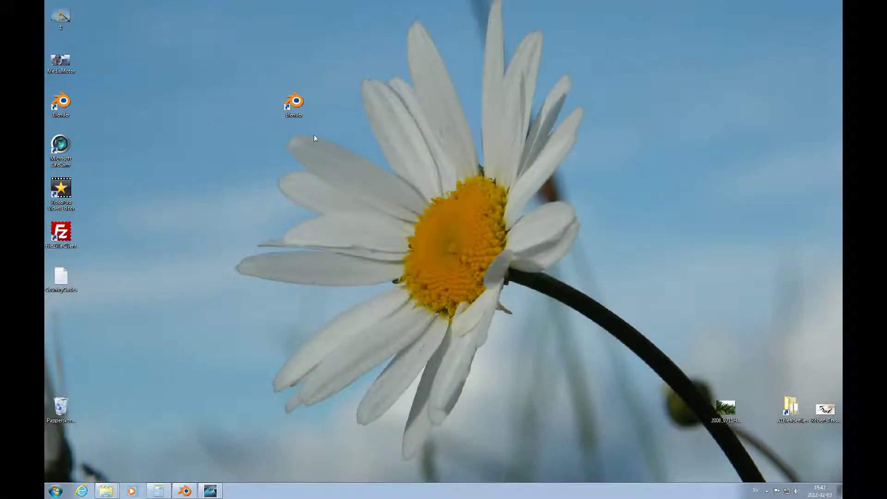
Restore the Blender window and zoom in on the two-bone armature with bones First and Second
{"action": "left_click", "coordinate": [185, 492]}
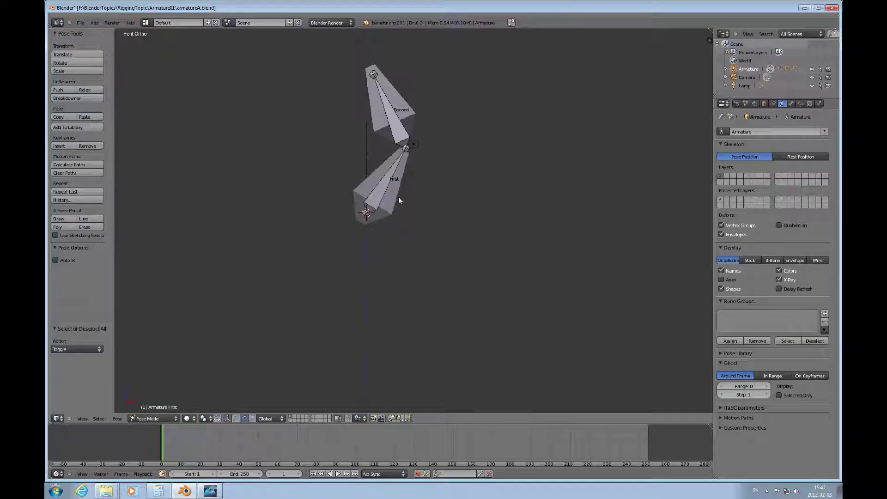
{"action": "scroll", "coordinate": [406, 204], "scroll_direction": "up", "scroll_amount": 4}
{"action": "scroll", "coordinate": [394, 201], "scroll_direction": "down", "scroll_amount": 2}
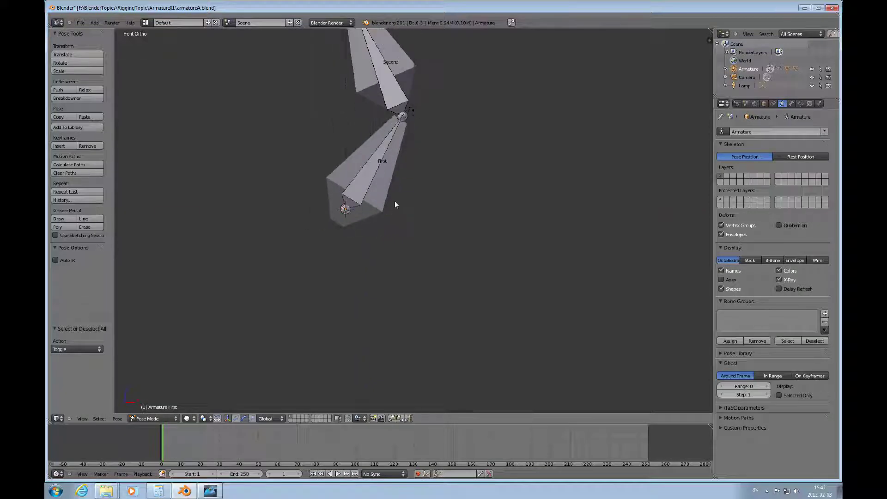
{"action": "scroll", "coordinate": [396, 199], "scroll_direction": "up", "scroll_amount": 3, "text": "shift"}
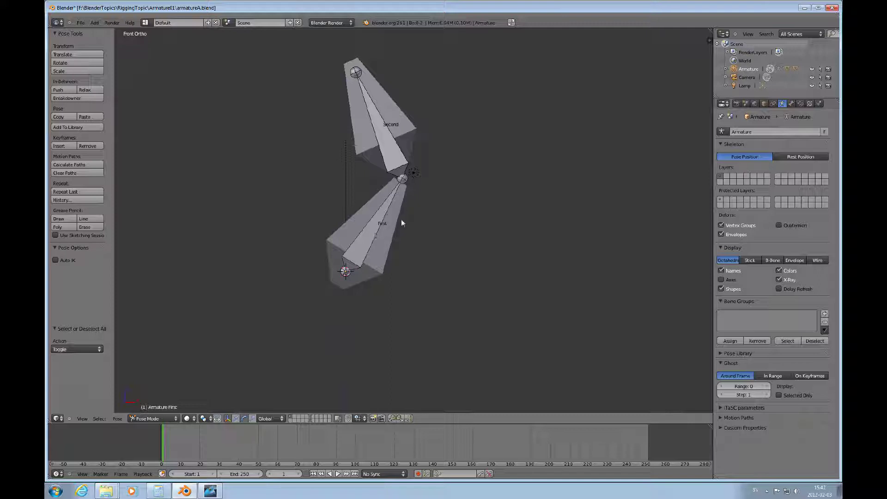
Select the Cube mesh so its First and Second vertex groups are listed in Object Mode
{"action": "right_click", "coordinate": [382, 248]}
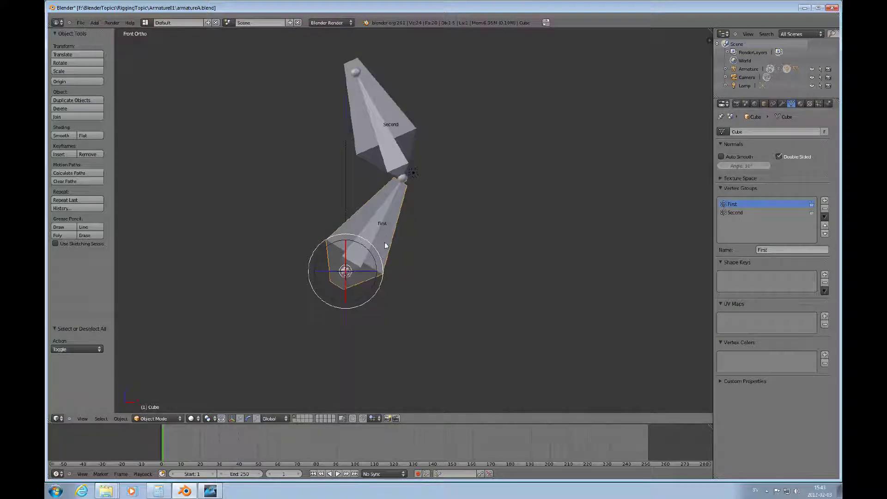
In Edit Mode, select and deselect the First and Second vertex groups' vertices, checking them from the front view
{"action": "key", "text": "Tab"}
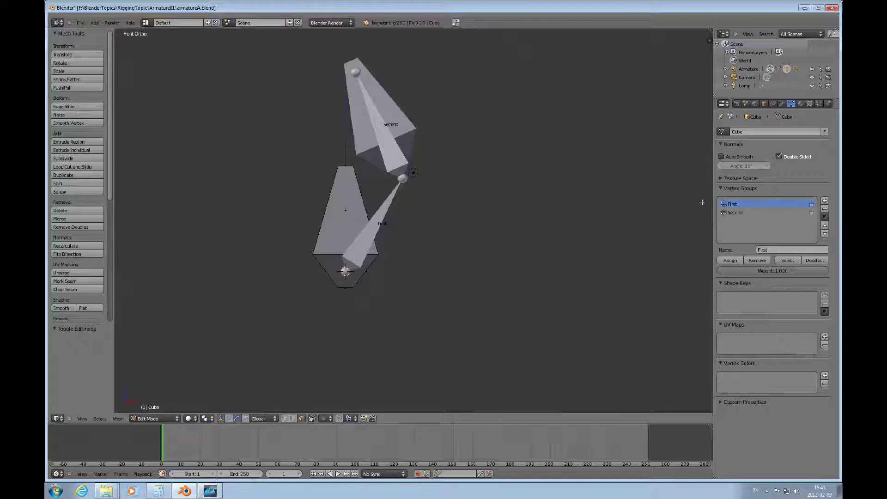
{"action": "left_click", "coordinate": [786, 261]}
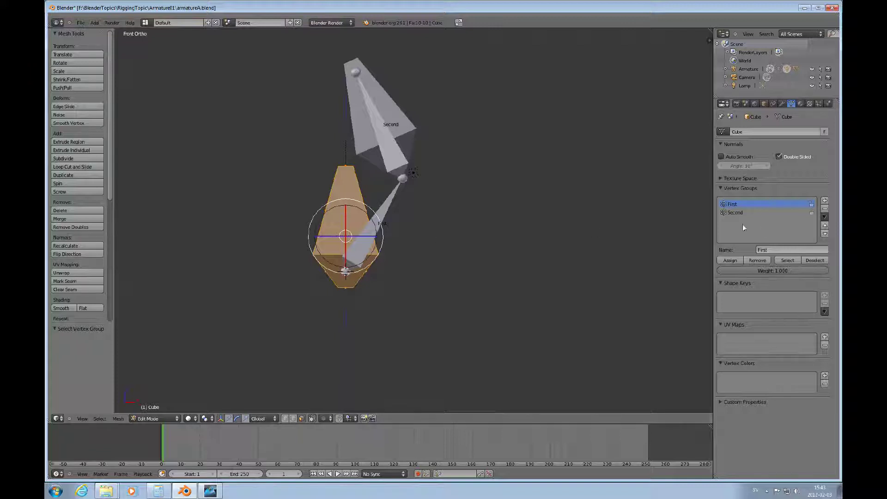
{"action": "left_click", "coordinate": [739, 212]}
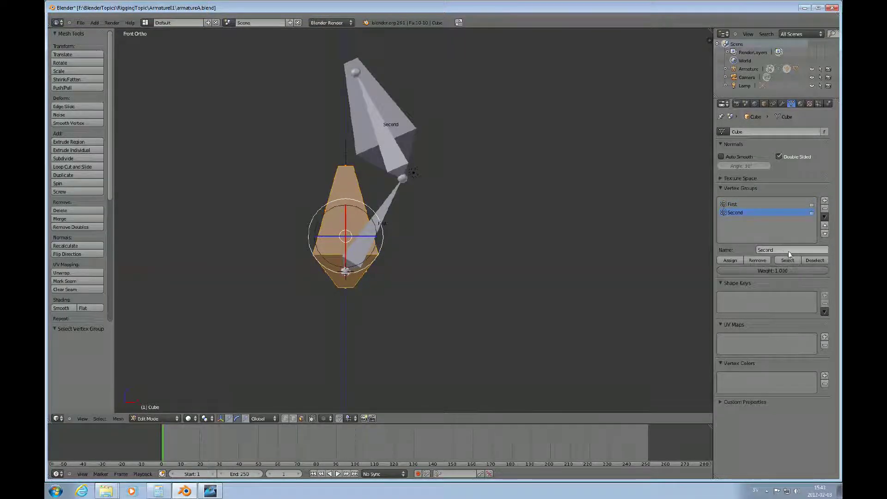
{"action": "left_click", "coordinate": [735, 204]}
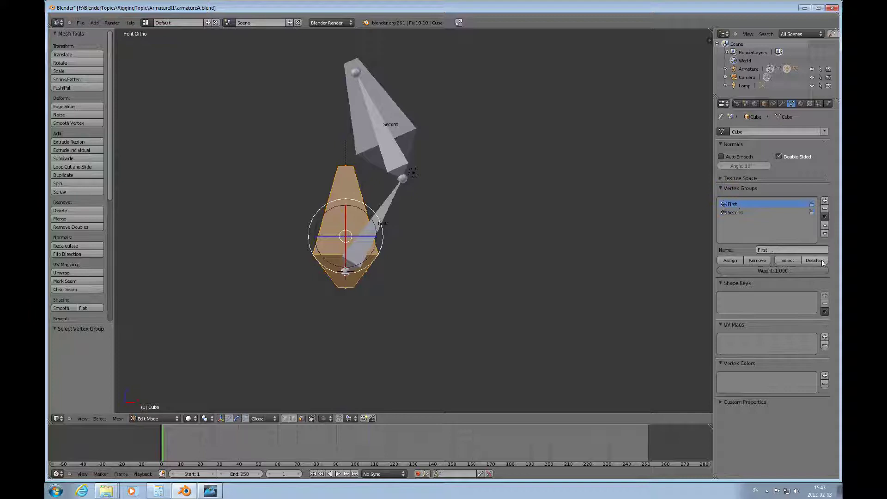
{"action": "left_click", "coordinate": [814, 260]}
{"action": "left_click", "coordinate": [738, 213]}
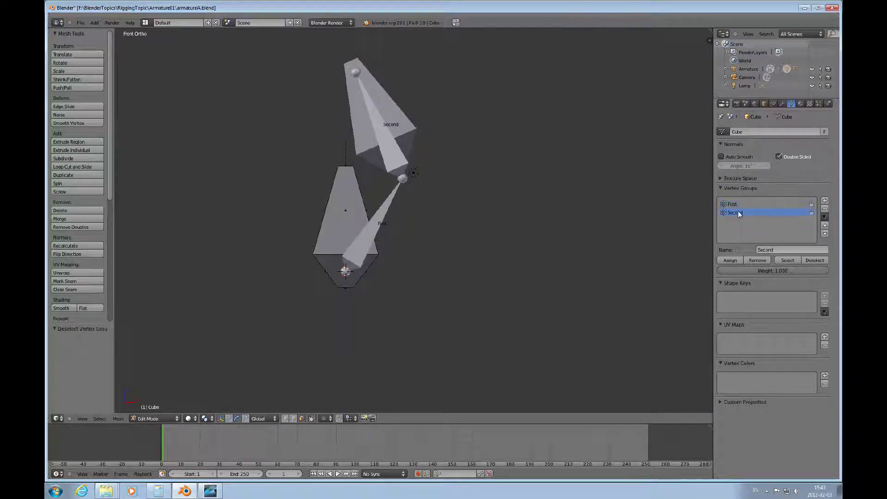
{"action": "left_click", "coordinate": [787, 261]}
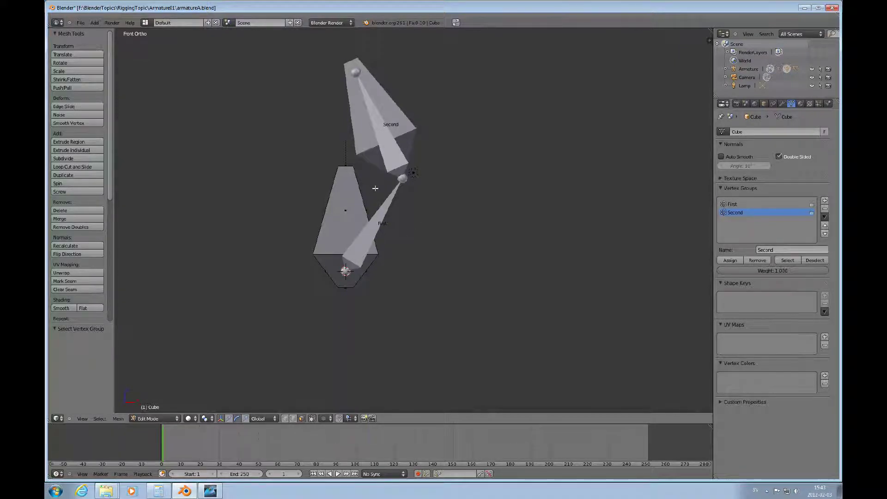
{"action": "middle_click_drag", "start_coordinate": [374, 191], "coordinate": [408, 210]}
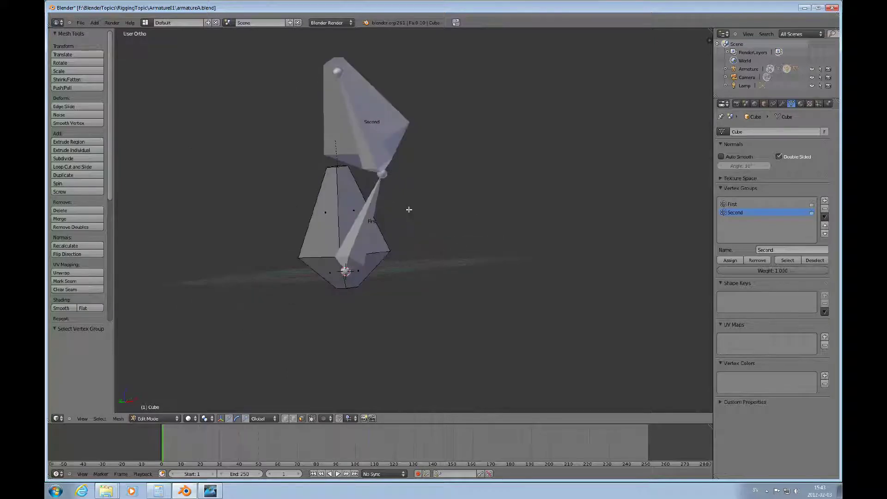
{"action": "key", "text": "KP_1"}
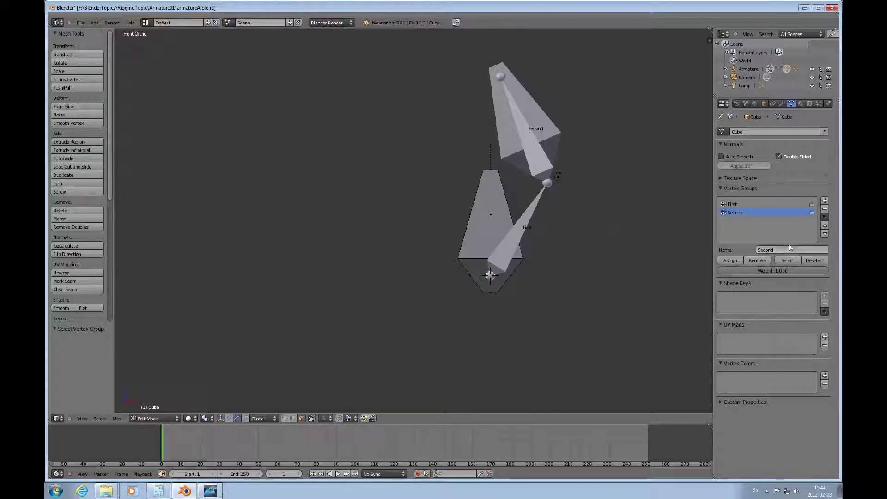
Switch the Cube to Weight Paint and inspect the First and Second group weights from several angles
{"action": "key", "text": "Tab"}
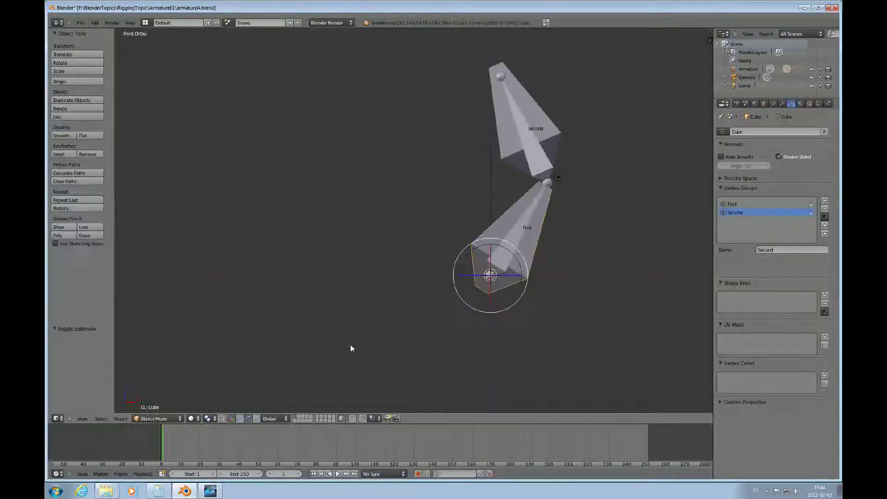
{"action": "left_click", "coordinate": [180, 419]}
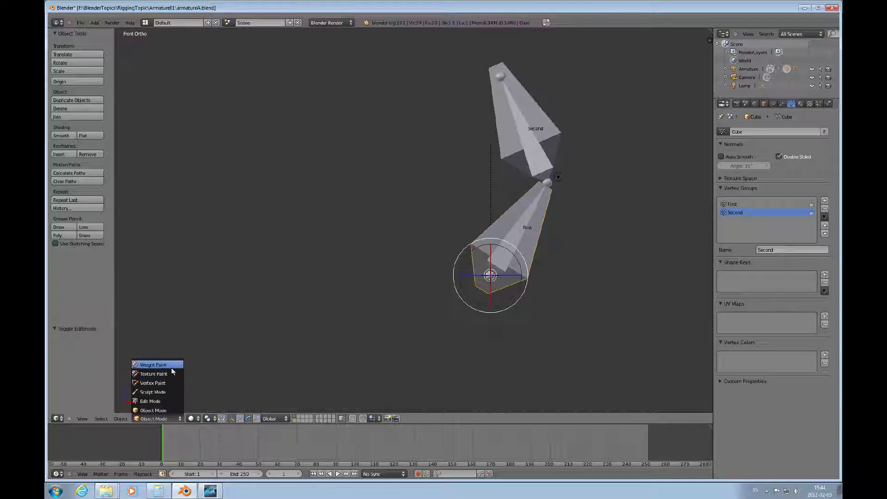
{"action": "left_click", "coordinate": [171, 368]}
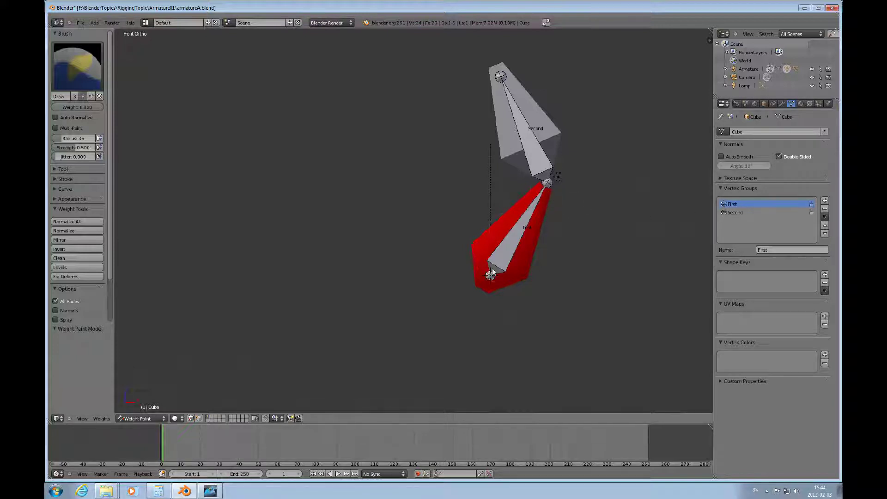
{"action": "middle_click_drag", "start_coordinate": [550, 238], "coordinate": [501, 258]}
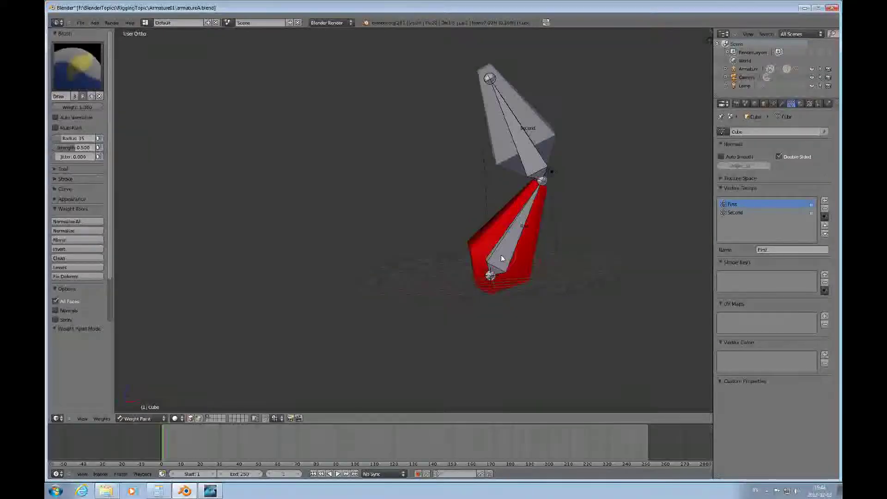
{"action": "left_click", "coordinate": [732, 213]}
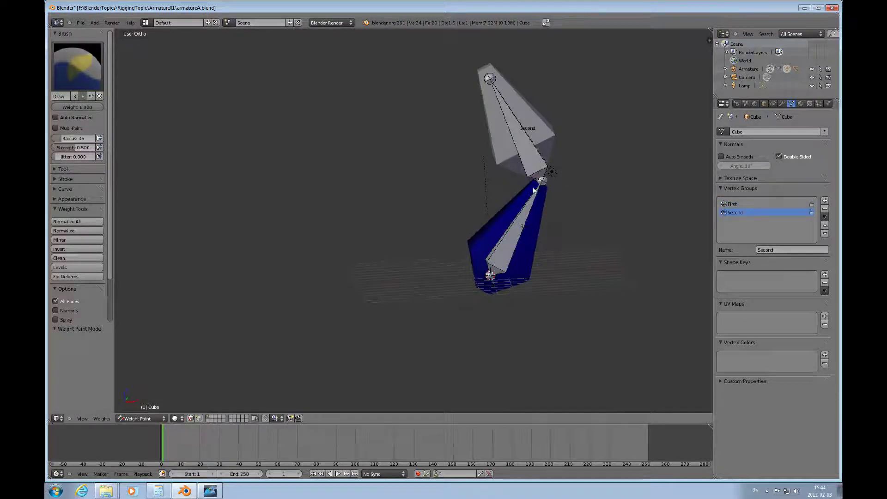
{"action": "middle_click_drag", "start_coordinate": [501, 272], "coordinate": [552, 252]}
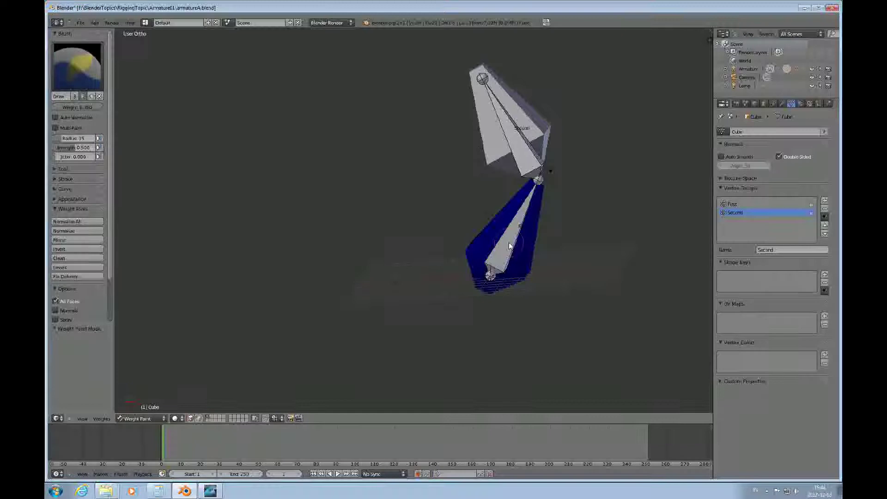
{"action": "key", "text": "KP_1"}
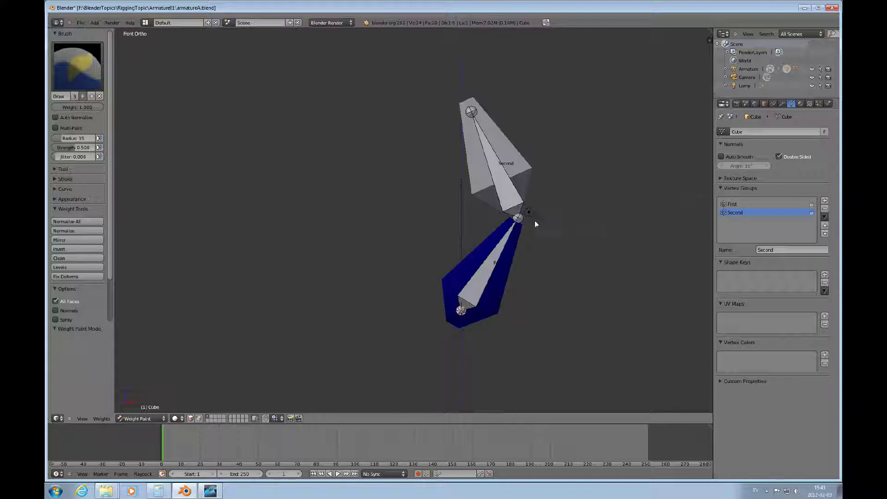
Zoom and orbit around the mesh and bones, return to front view, and open the mode menu
{"action": "scroll", "coordinate": [521, 188], "scroll_direction": "up", "scroll_amount": 2}
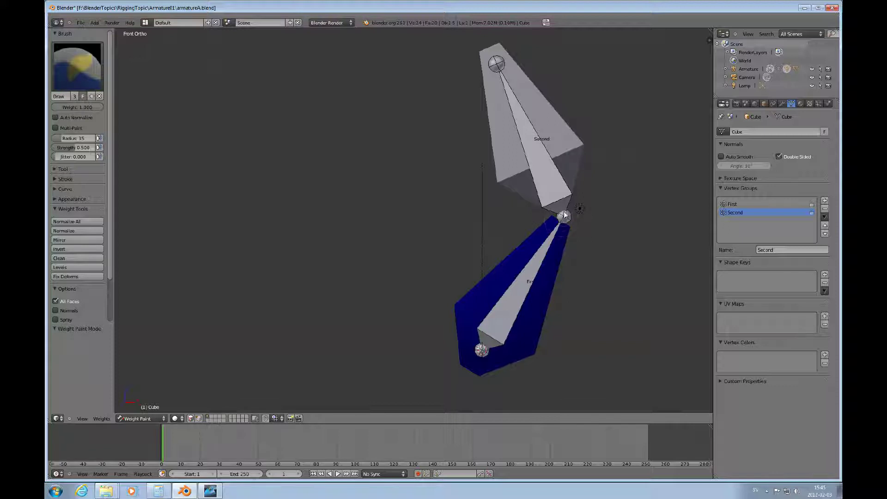
{"action": "middle_click_drag", "start_coordinate": [563, 220], "coordinate": [553, 183]}
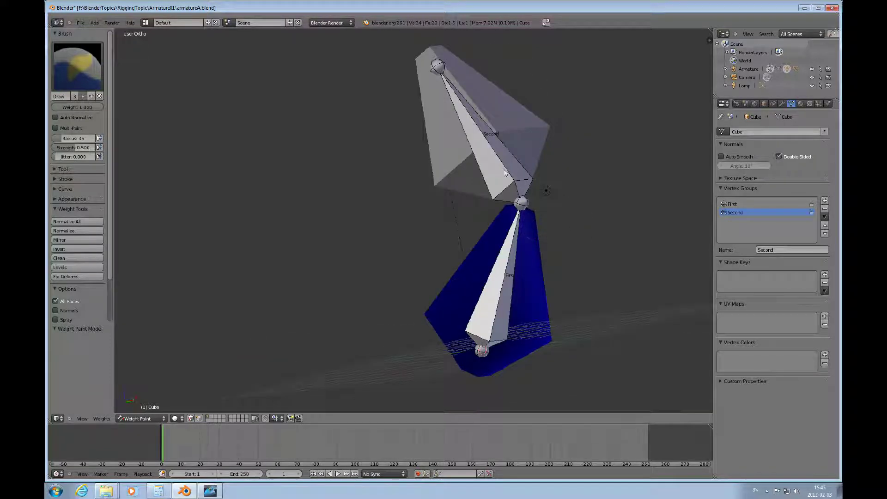
{"action": "middle_click_drag", "start_coordinate": [540, 217], "coordinate": [527, 245]}
{"action": "key", "text": "KP_1"}
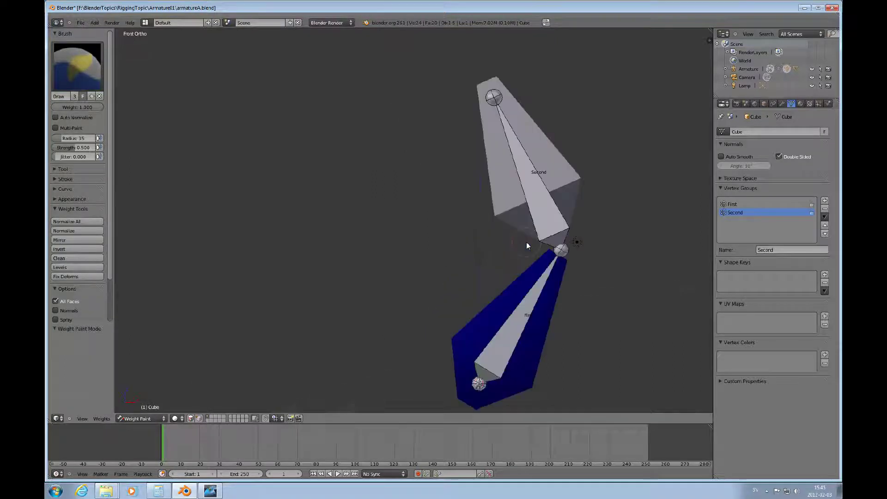
{"action": "left_click", "coordinate": [169, 418]}
In Edit Mode, assign the selected vertex to the Second vertex group and check the group's selection
{"action": "left_click", "coordinate": [146, 404]}
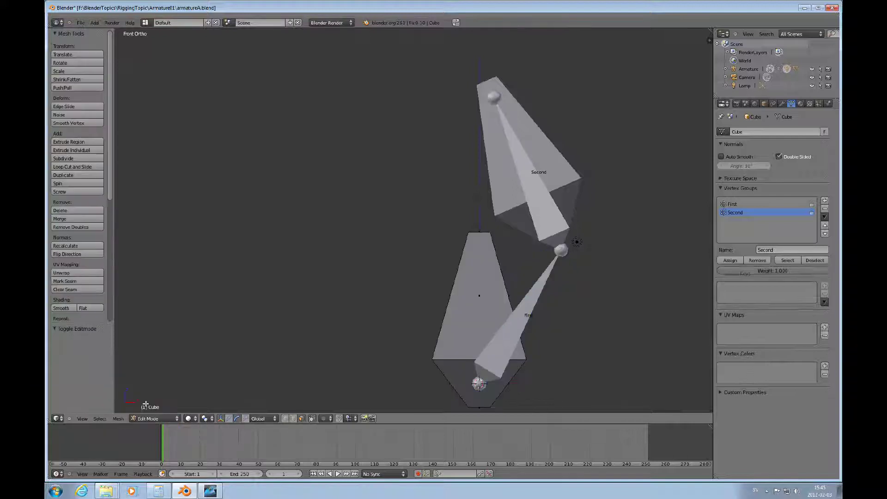
{"action": "middle_click_drag", "start_coordinate": [477, 259], "coordinate": [520, 249]}
{"action": "right_click", "coordinate": [521, 247]}
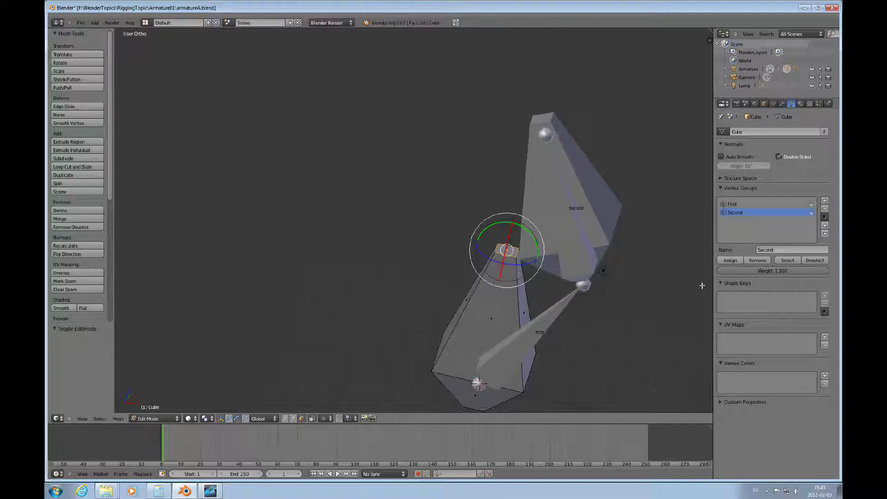
{"action": "left_click", "coordinate": [731, 261]}
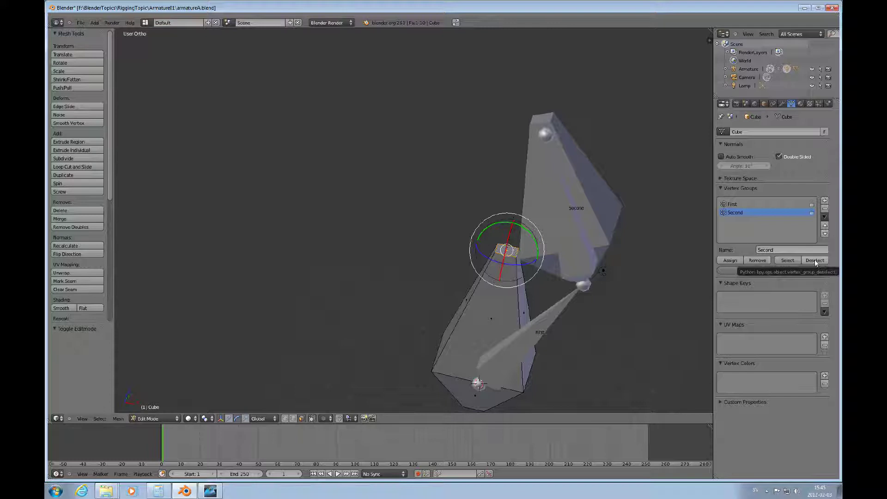
{"action": "left_click", "coordinate": [813, 261]}
{"action": "left_click", "coordinate": [788, 261]}
{"action": "left_click", "coordinate": [813, 261]}
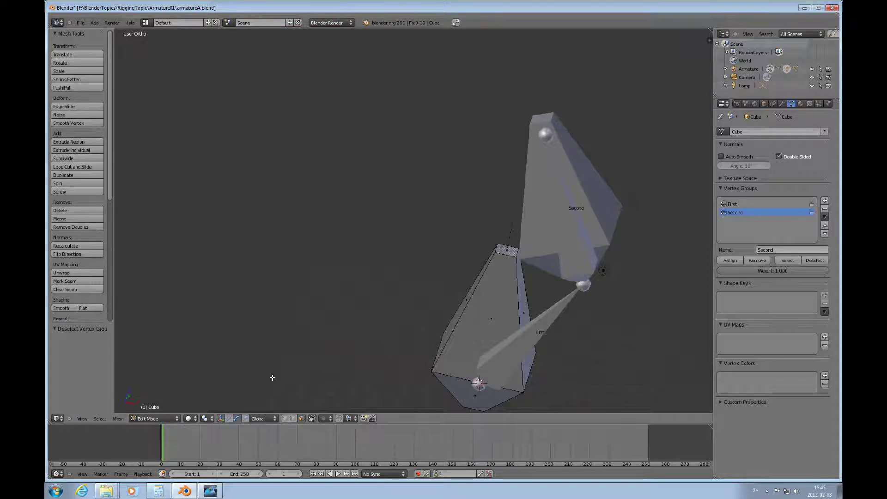
In Weight Paint, show the Second group's weights fading red to blue, viewed from the front
{"action": "left_click", "coordinate": [178, 418]}
{"action": "left_click", "coordinate": [159, 368]}
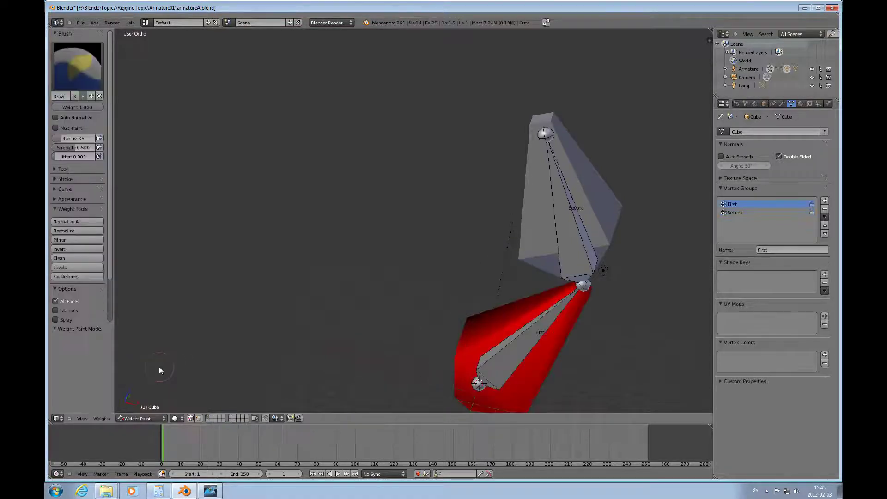
{"action": "mouse_move", "coordinate": [525, 360]}
{"action": "middle_mouse_down"}
{"action": "mouse_move", "coordinate": [450, 350]}
{"action": "mouse_move", "coordinate": [576, 343]}
{"action": "middle_mouse_up"}
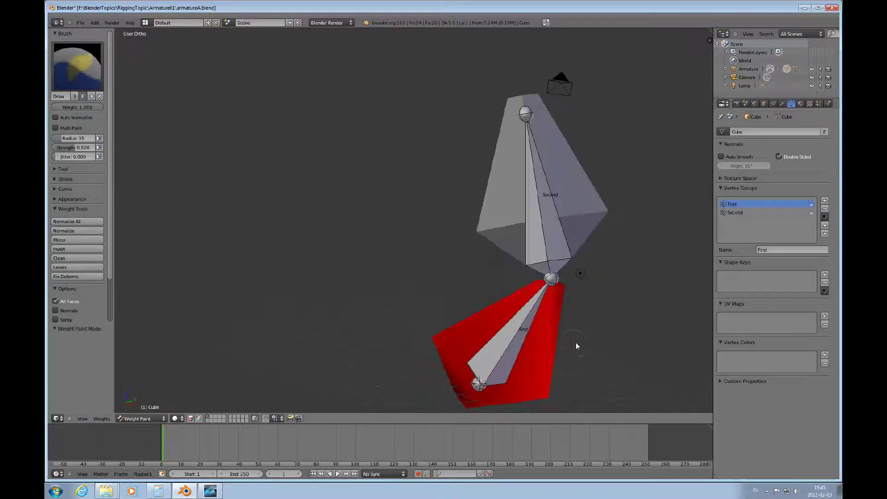
{"action": "left_click", "coordinate": [735, 213]}
{"action": "mouse_move", "coordinate": [575, 317]}
{"action": "middle_mouse_down"}
{"action": "mouse_move", "coordinate": [608, 277]}
{"action": "mouse_move", "coordinate": [550, 260]}
{"action": "mouse_move", "coordinate": [514, 265]}
{"action": "mouse_move", "coordinate": [512, 231]}
{"action": "middle_mouse_up"}
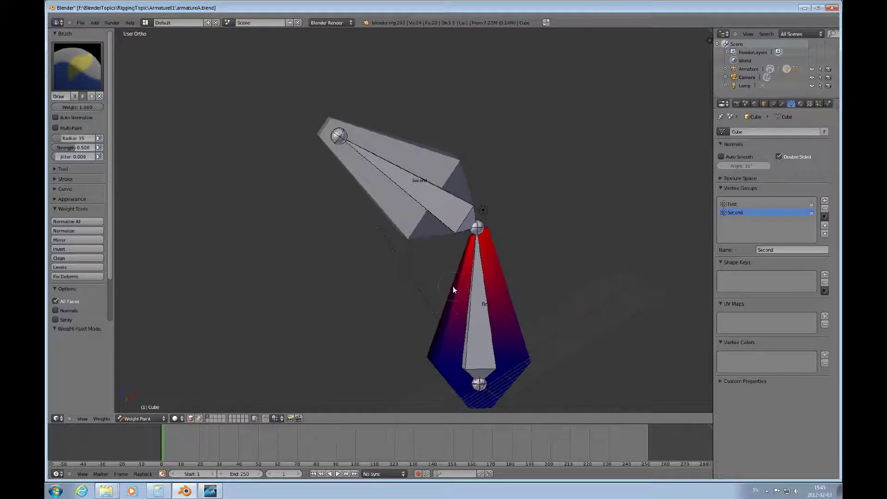
{"action": "key", "text": "KP_1"}
{"action": "scroll", "coordinate": [543, 304], "scroll_direction": "down", "scroll_amount": 3}
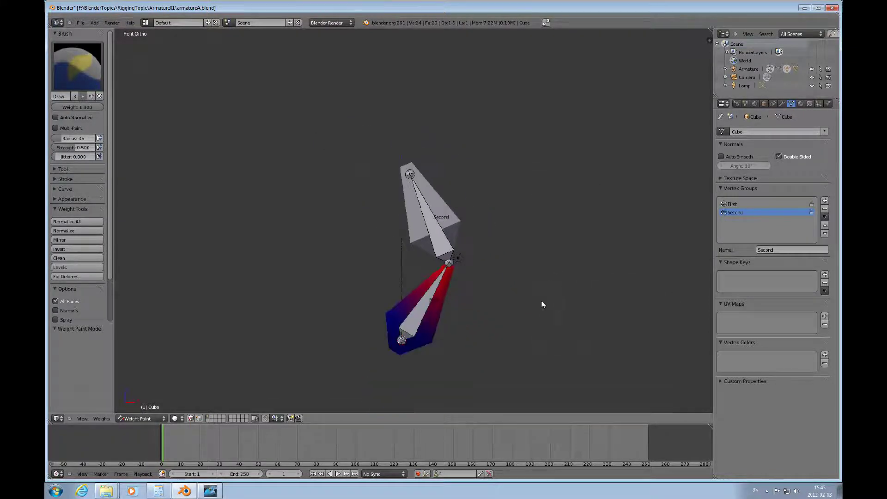
Return to Object Mode, then select the armature's First bone and rotate it
{"action": "left_click", "coordinate": [141, 418]}
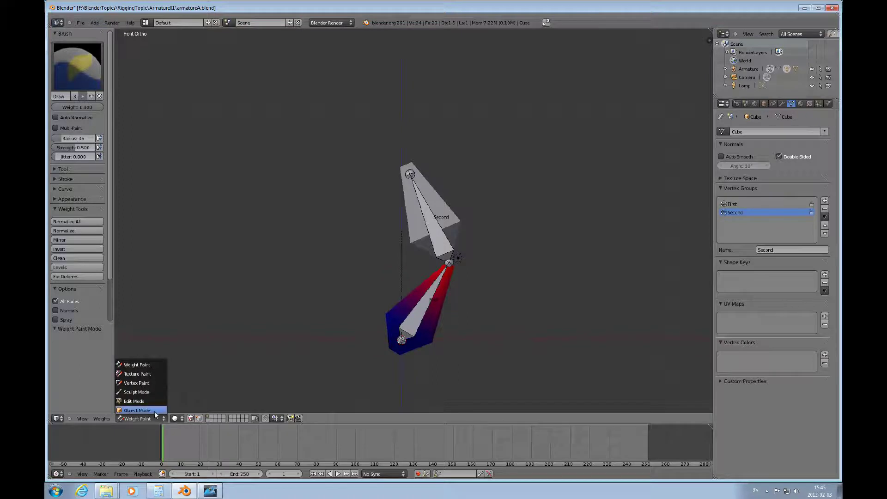
{"action": "left_click", "coordinate": [156, 413]}
{"action": "right_click", "coordinate": [427, 310]}
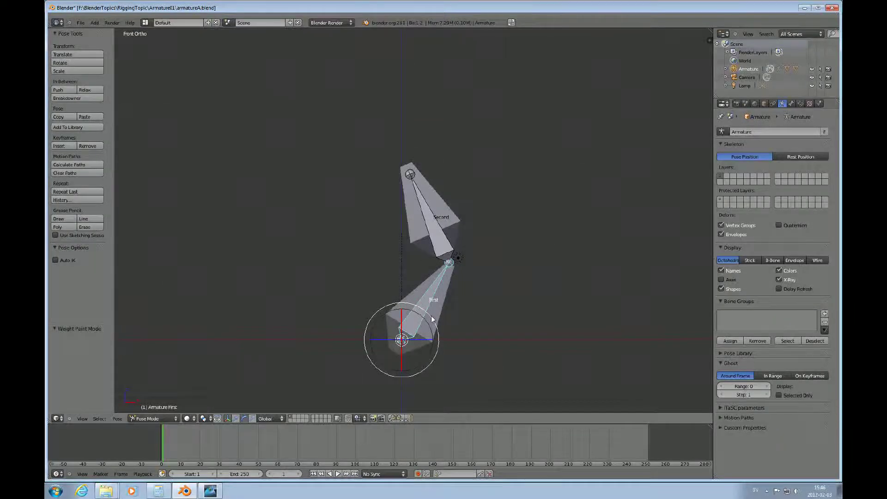
{"action": "key", "text": "r"}
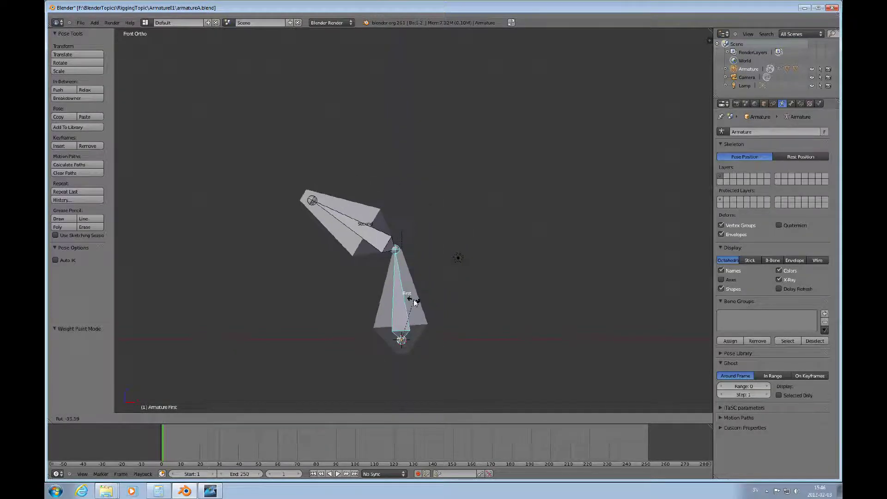
{"action": "left_click", "coordinate": [442, 309]}
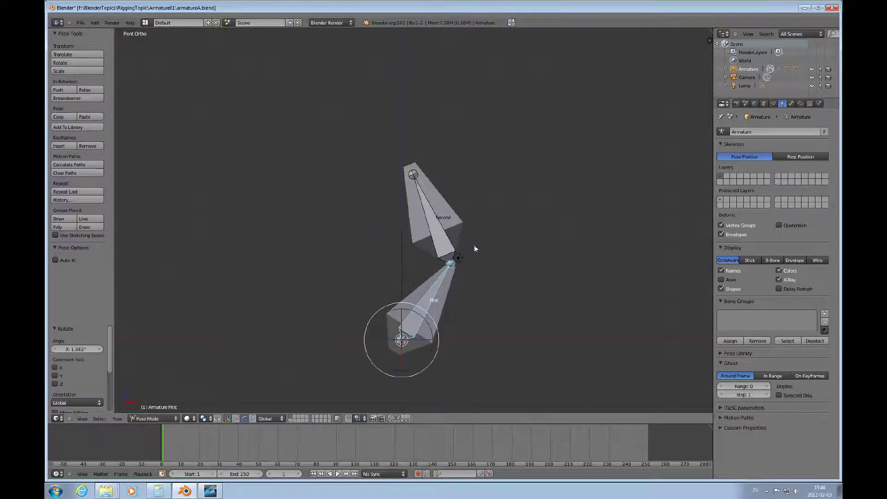
Turn off Inherit Rotation on the Second bone, then rotate the First bone again to bend the mesh
{"action": "right_click", "coordinate": [446, 234]}
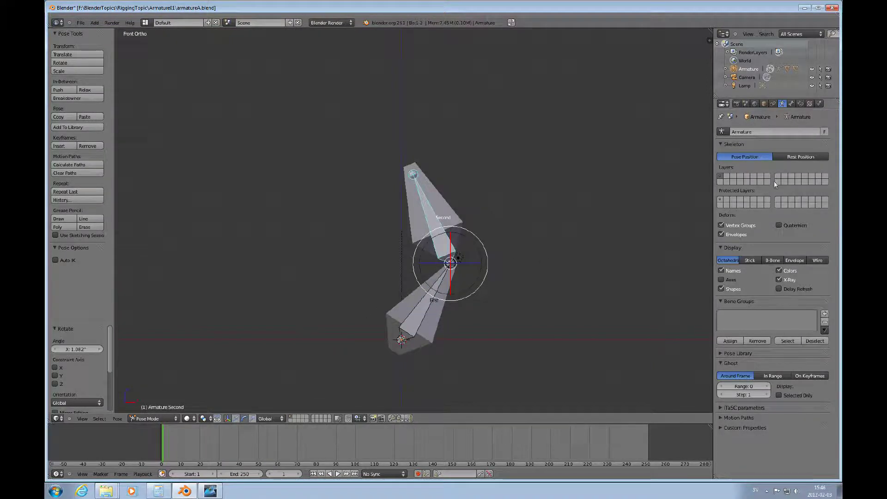
{"action": "left_click", "coordinate": [791, 104]}
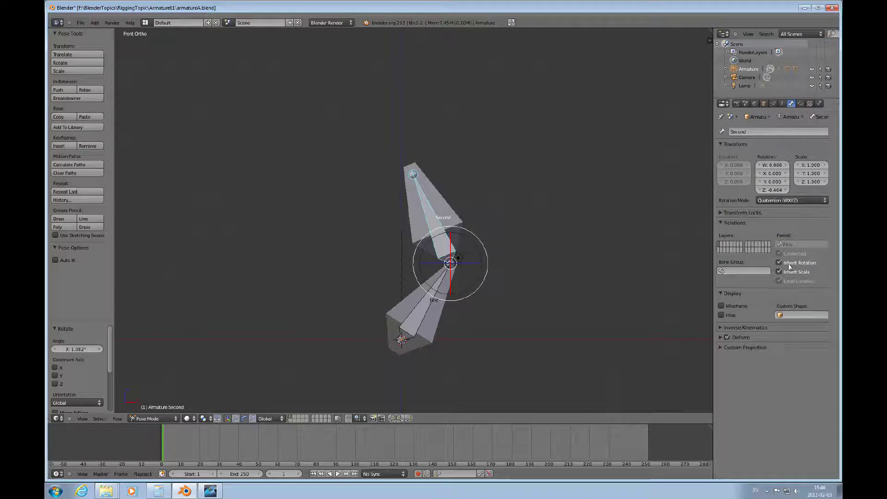
{"action": "left_click", "coordinate": [779, 263]}
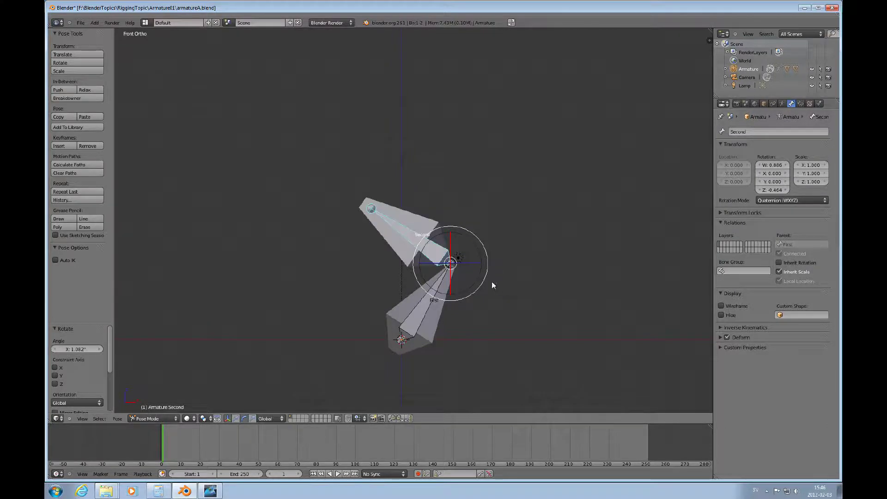
{"action": "right_click", "coordinate": [425, 325]}
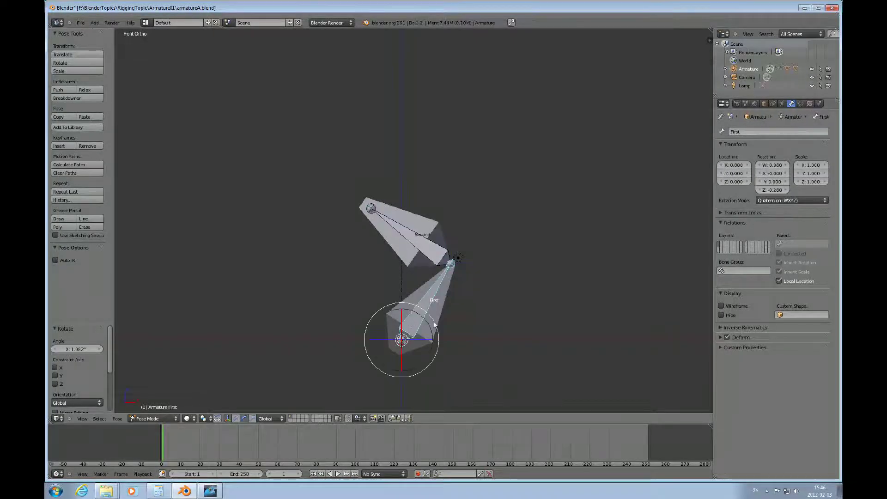
{"action": "key", "text": "r"}
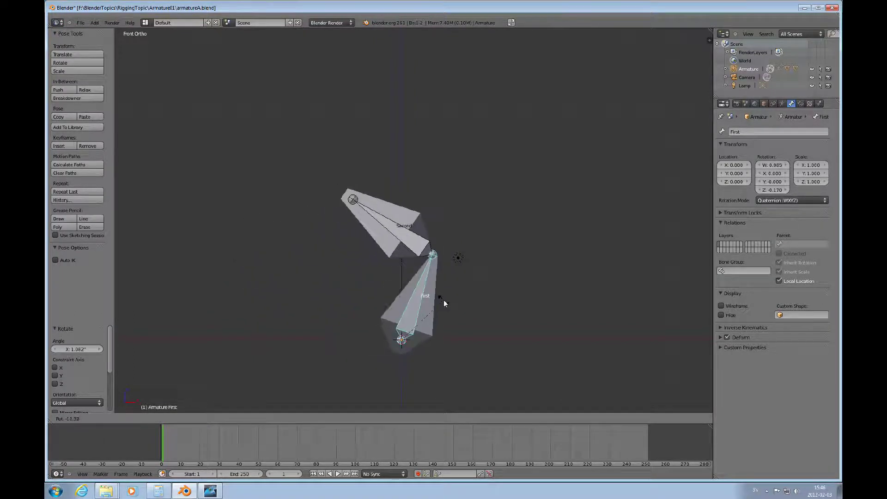
{"action": "left_click", "coordinate": [443, 297]}
{"action": "middle_click_drag", "start_coordinate": [451, 279], "coordinate": [481, 274]}
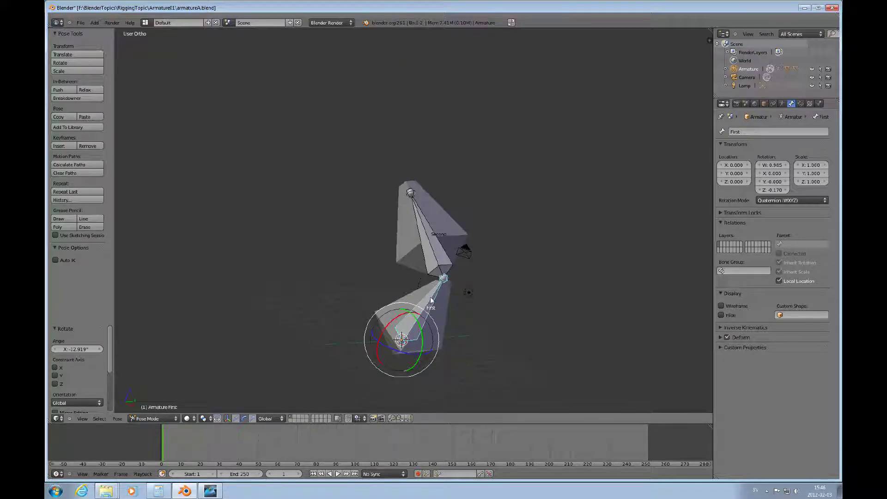
Set the armature's bone display to Wire
{"action": "left_click", "coordinate": [782, 104]}
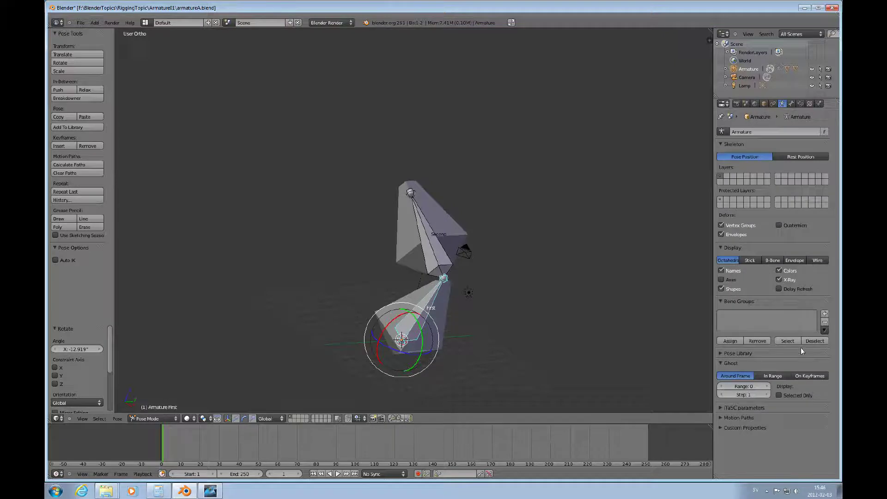
{"action": "left_click", "coordinate": [816, 261]}
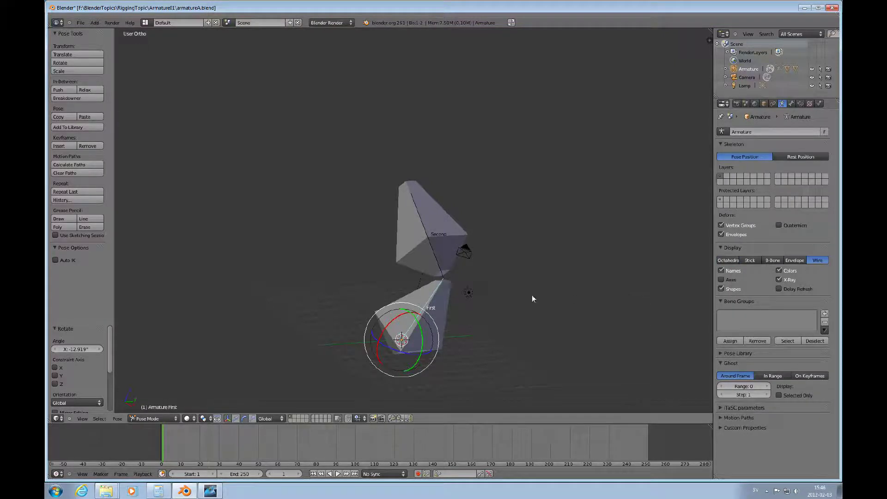
{"action": "middle_click_drag", "start_coordinate": [485, 300], "coordinate": [440, 299]}
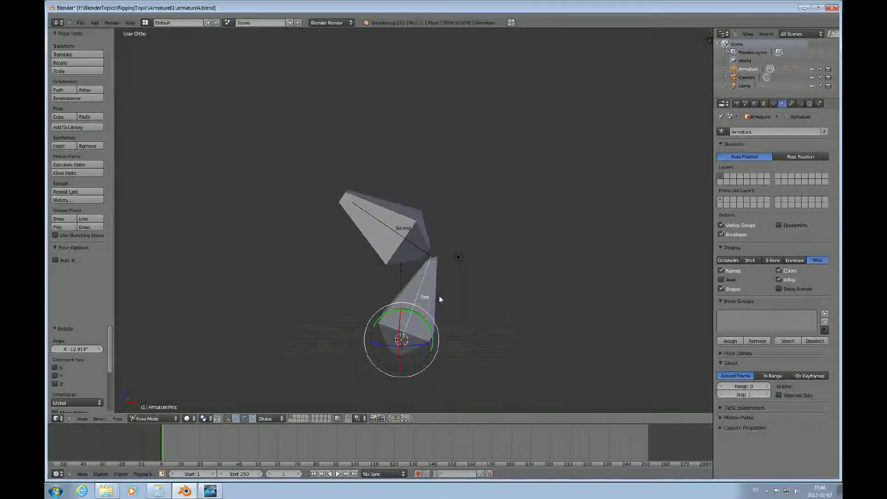
{"action": "scroll", "coordinate": [450, 281], "scroll_direction": "up", "scroll_amount": 7}
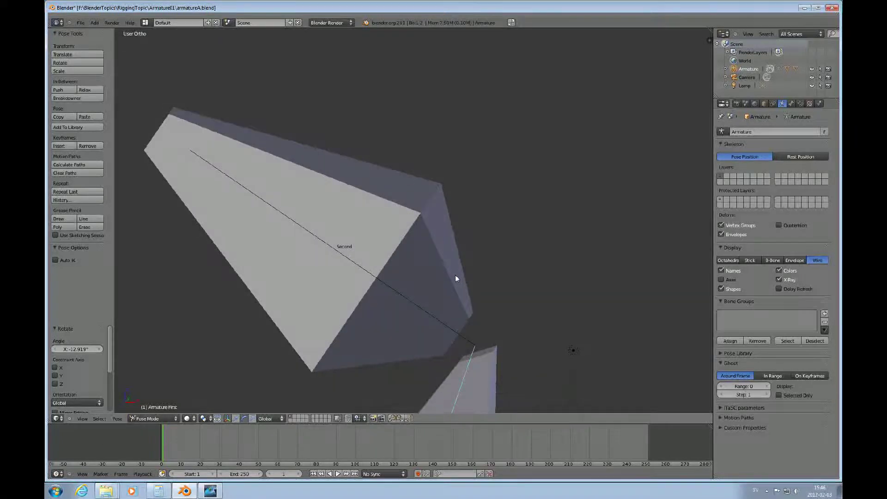
{"action": "scroll", "coordinate": [455, 279], "scroll_direction": "down", "scroll_amount": 8, "text": "shift"}
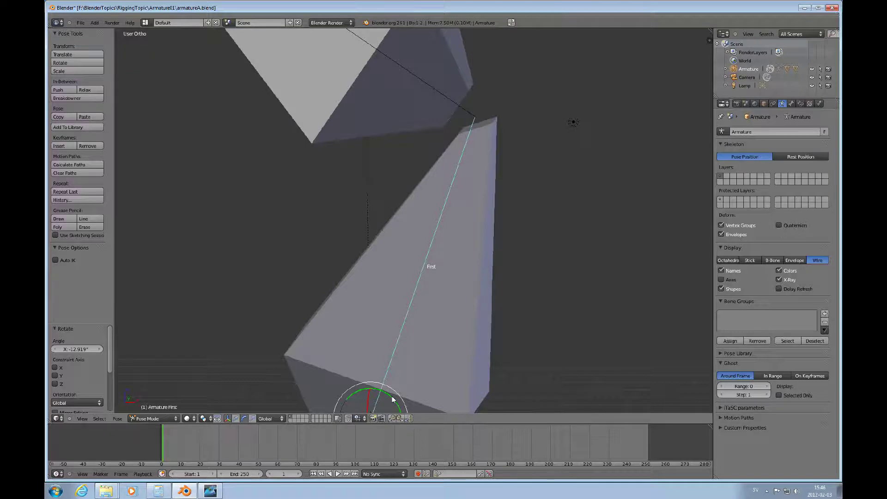
Rotate the First bone to -30.06° with the rotation manipulator's green ring
{"action": "mouse_move", "coordinate": [392, 400]}
{"action": "left_mouse_down"}
{"action": "mouse_move", "coordinate": [371, 386]}
{"action": "mouse_move", "coordinate": [355, 391]}
{"action": "mouse_move", "coordinate": [396, 390]}
{"action": "mouse_move", "coordinate": [406, 403]}
{"action": "mouse_move", "coordinate": [370, 376]}
{"action": "mouse_move", "coordinate": [400, 394]}
{"action": "left_mouse_up"}
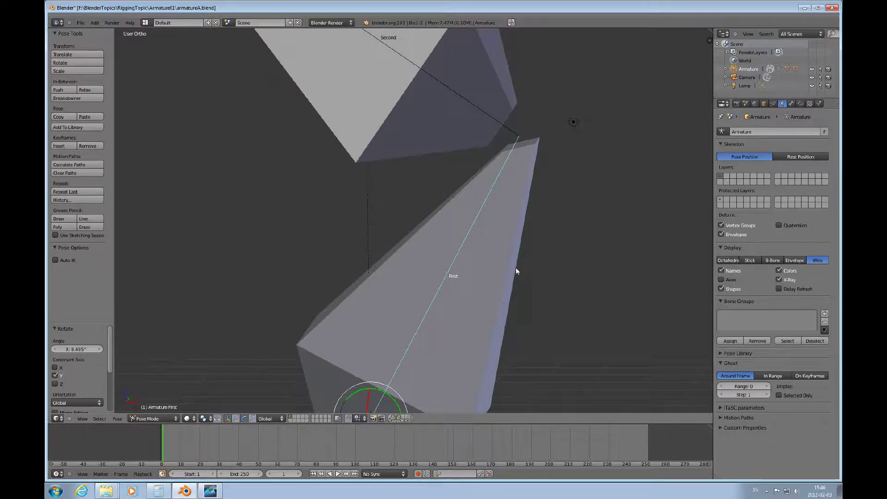
{"action": "scroll", "coordinate": [514, 265], "scroll_direction": "down", "scroll_amount": 4}
{"action": "left_click_drag", "start_coordinate": [420, 305], "coordinate": [409, 291]}
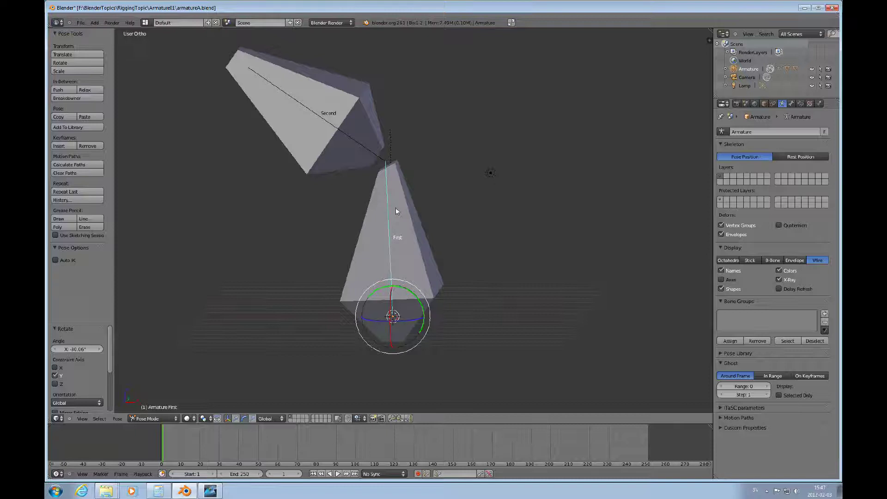
Rotate the Second bone about 105° so the upper mesh bends right, then select the Cube in Object Mode
{"action": "right_click", "coordinate": [353, 135]}
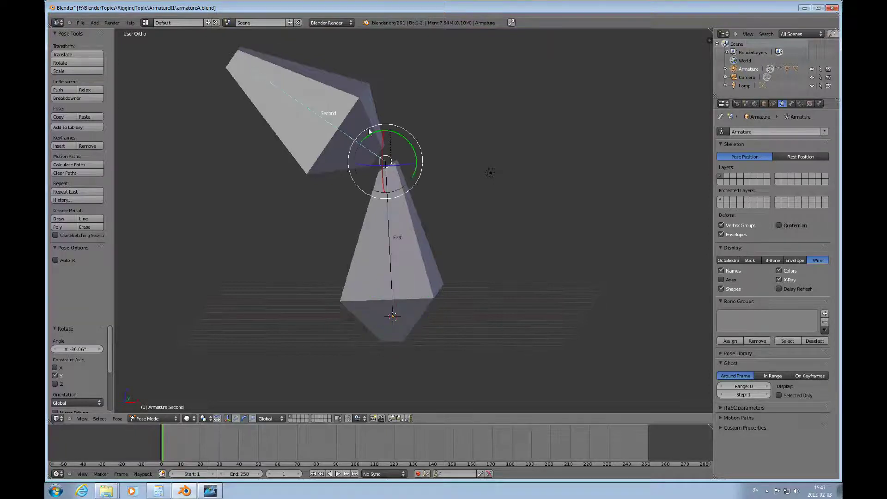
{"action": "key", "text": "r"}
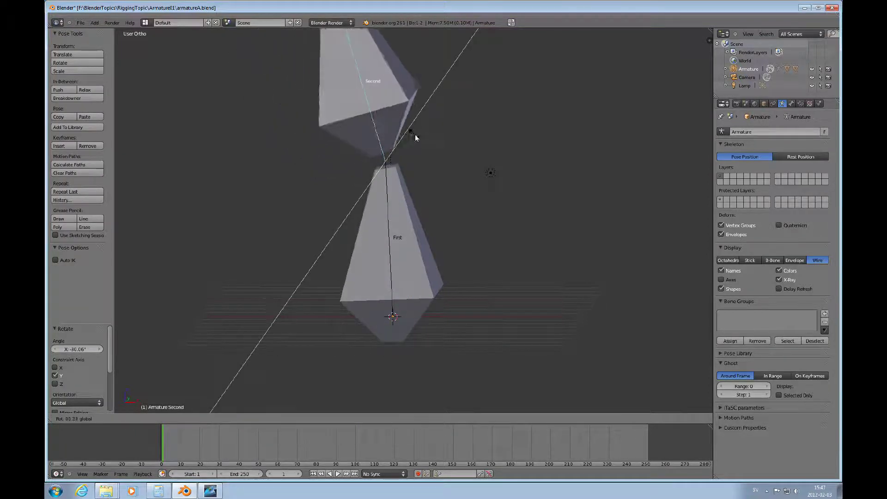
{"action": "left_click", "coordinate": [425, 181]}
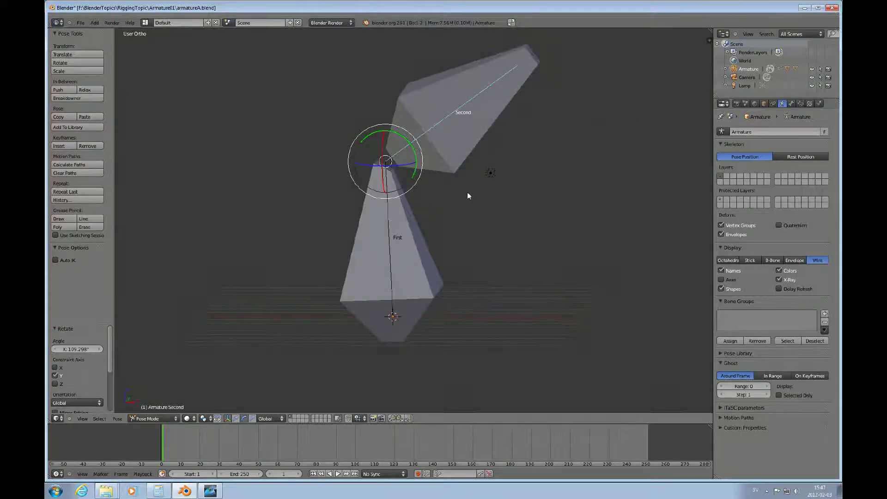
{"action": "key", "text": "ctrl+Tab"}
{"action": "right_click", "coordinate": [422, 261]}
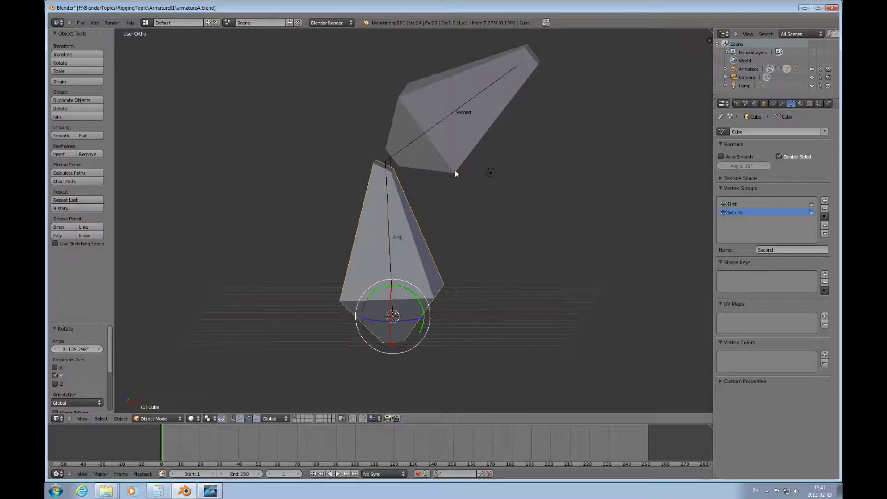
Inspect the Cube's Armature modifier, then view the bent rig zoomed out from the front
{"action": "left_click", "coordinate": [782, 104]}
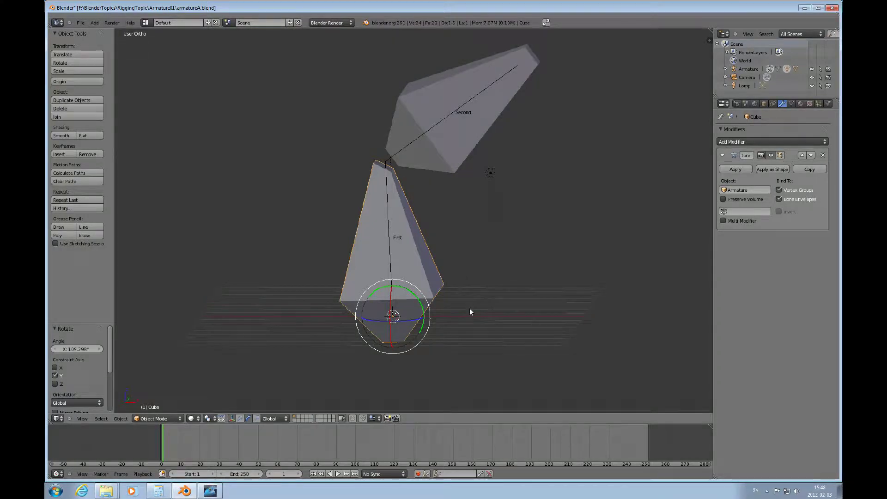
{"action": "key", "text": "KP_1"}
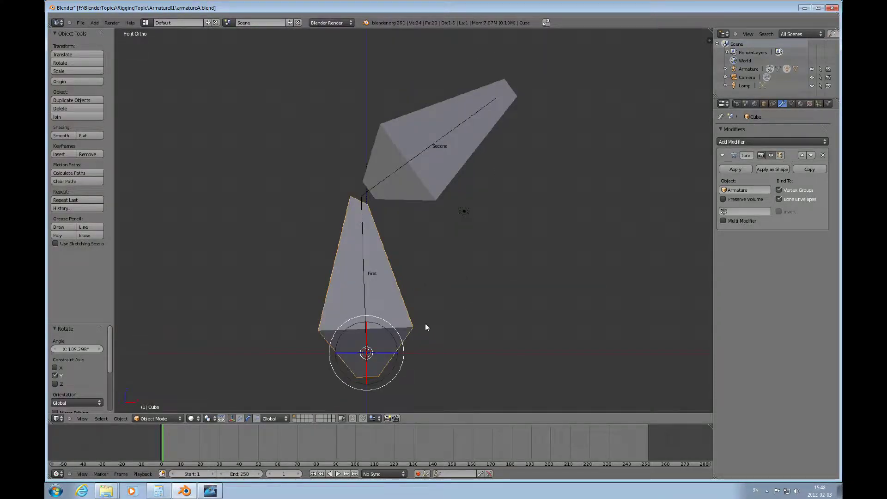
{"action": "scroll", "coordinate": [430, 297], "scroll_direction": "down", "scroll_amount": 4}
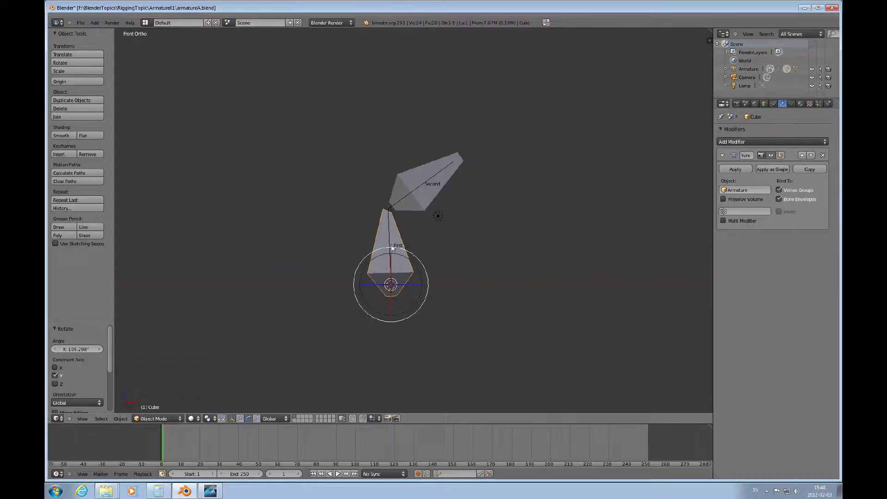
Rotate the Second bone back upright and switch the armature to Rest Position
{"action": "right_click", "coordinate": [405, 201]}
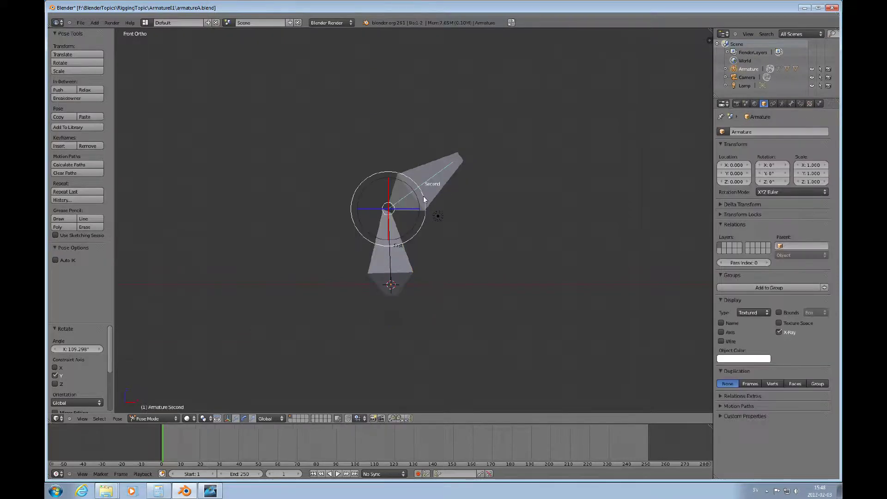
{"action": "left_click_drag", "start_coordinate": [425, 202], "coordinate": [411, 170]}
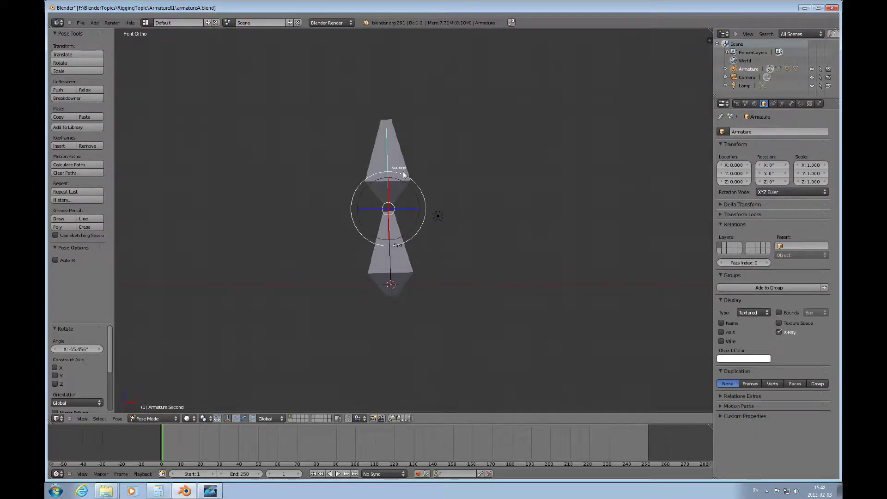
{"action": "left_click", "coordinate": [780, 103]}
{"action": "left_click", "coordinate": [793, 158]}
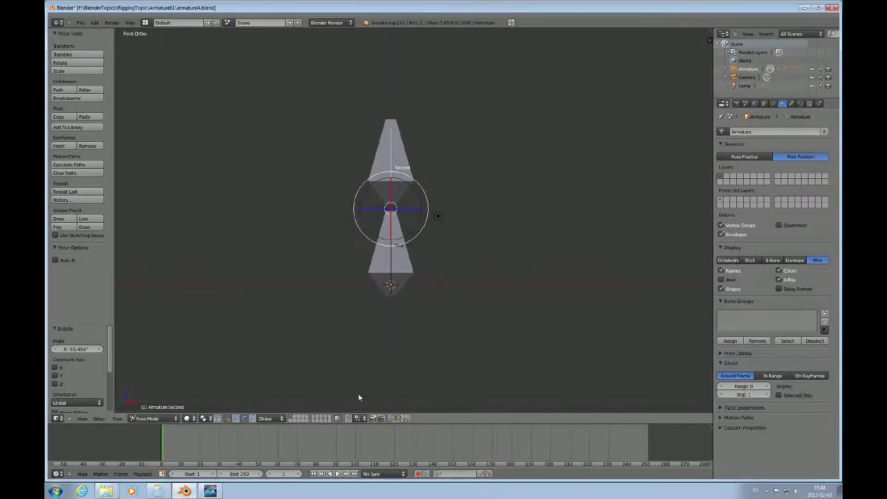
Return to Object Mode and select the Cube.001 mesh
{"action": "left_click", "coordinate": [171, 418]}
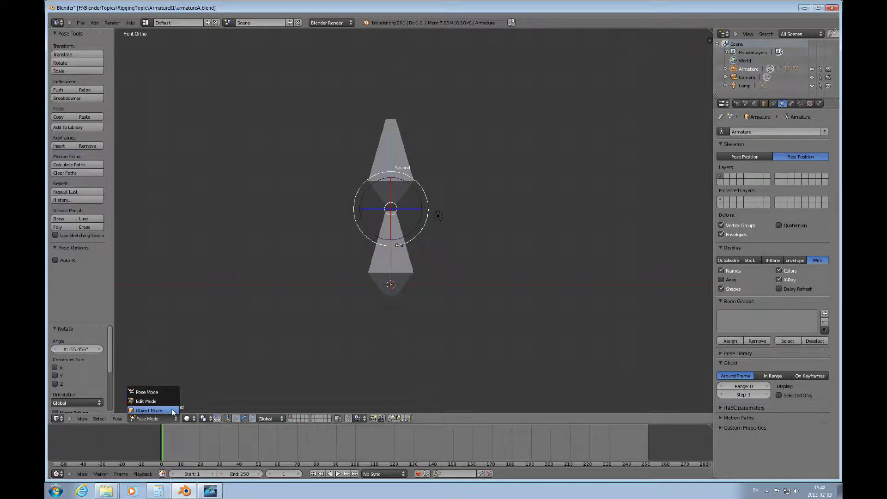
{"action": "left_click", "coordinate": [150, 411]}
{"action": "right_click", "coordinate": [408, 253]}
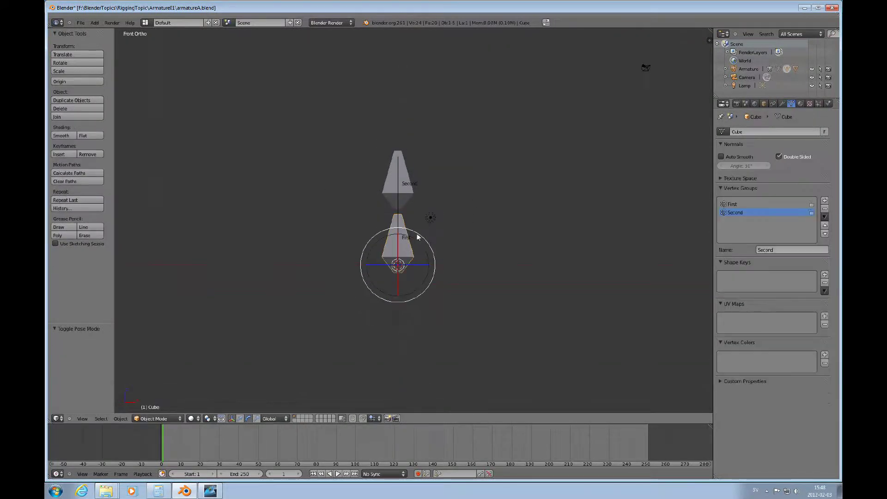
{"action": "scroll", "coordinate": [406, 197], "scroll_direction": "down", "scroll_amount": 2}
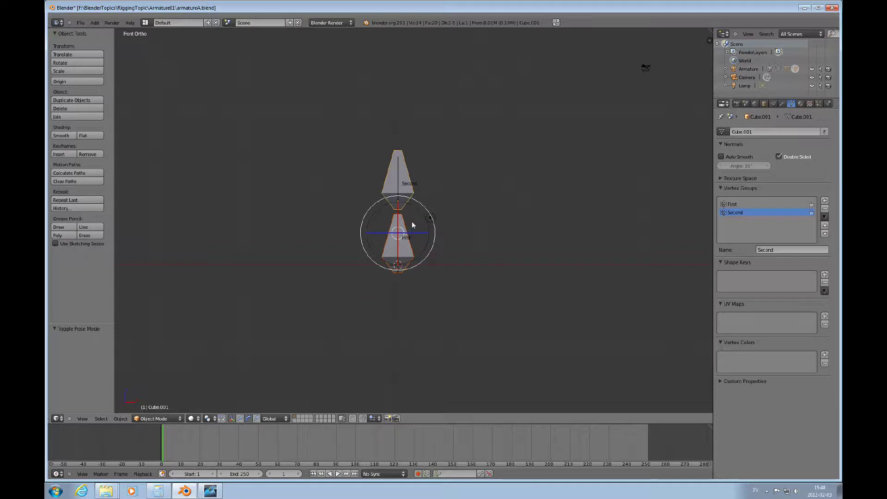
Select the Cube mesh and armature and set the bones to display as Octahedral
{"action": "scroll", "coordinate": [412, 220], "scroll_direction": "up", "scroll_amount": 3}
{"action": "scroll", "coordinate": [417, 215], "scroll_direction": "up", "scroll_amount": 1}
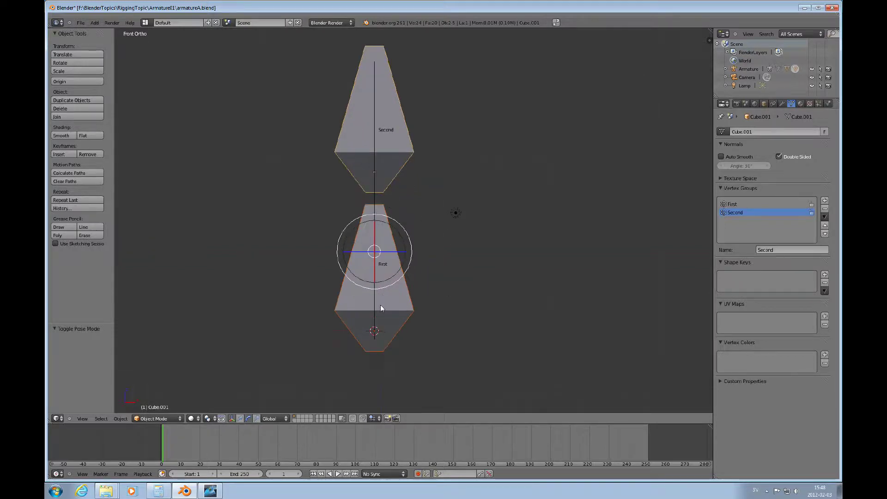
{"action": "right_click", "coordinate": [374, 304]}
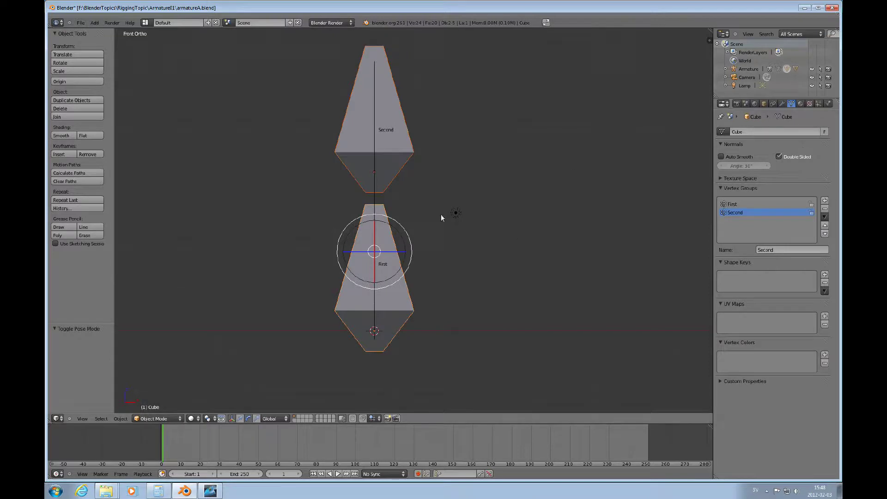
{"action": "right_click", "coordinate": [375, 195]}
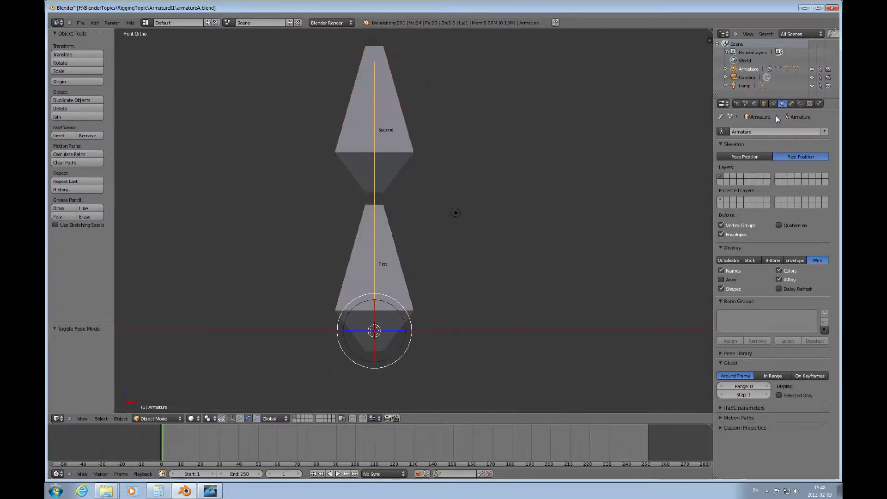
{"action": "left_click", "coordinate": [728, 260]}
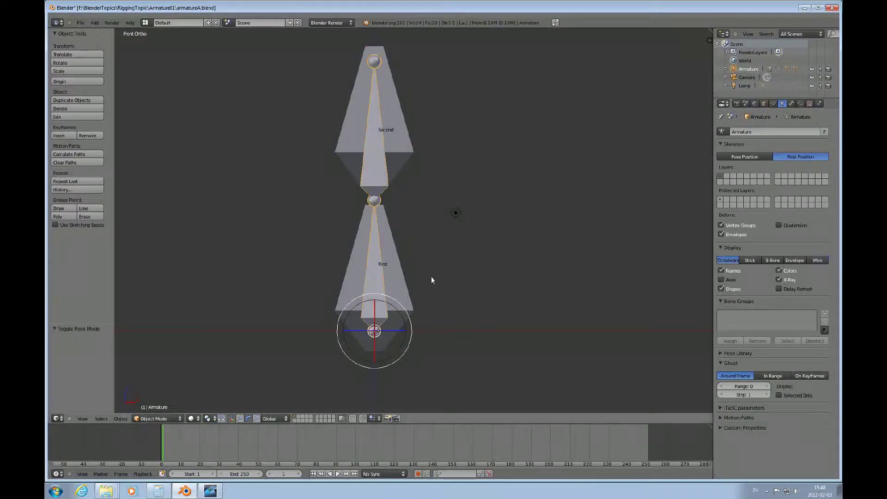
{"action": "scroll", "coordinate": [431, 279], "scroll_direction": "down", "scroll_amount": 2}
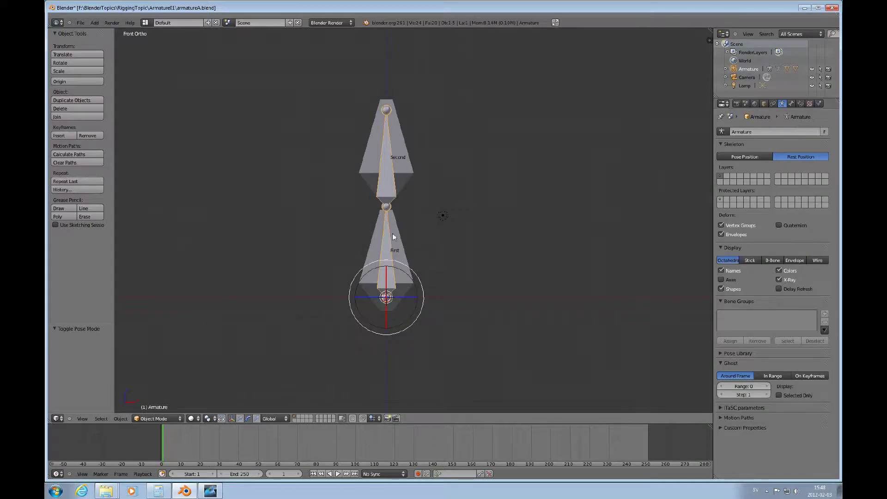
Duplicate the mesh and armature and move the copy 10.394 to the right along X
{"action": "right_click", "coordinate": [401, 241]}
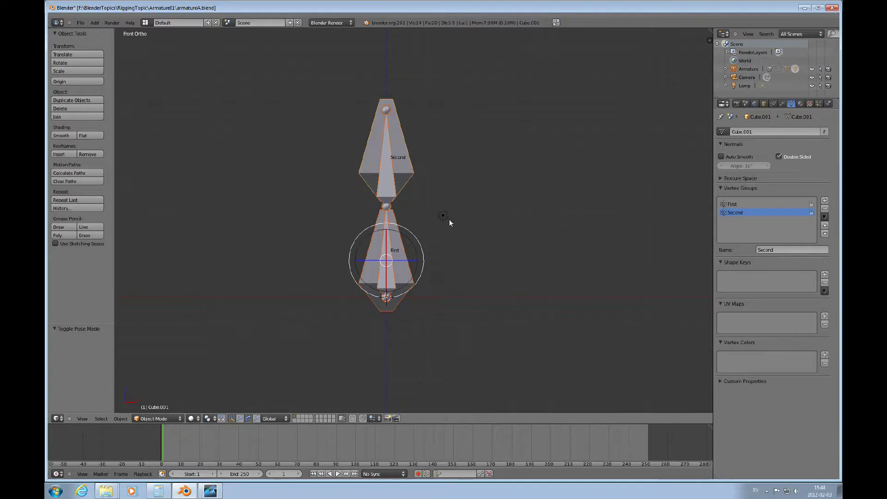
{"action": "key", "text": "shift+d"}
{"action": "right_click", "coordinate": [416, 266]}
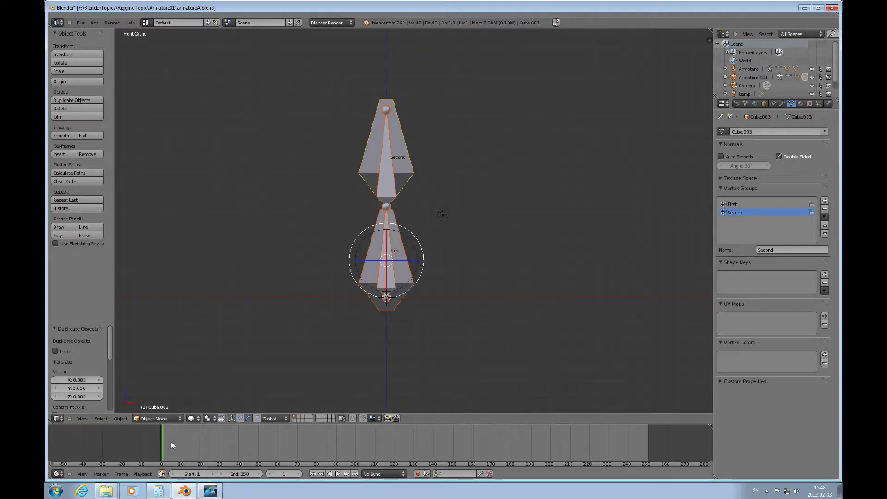
{"action": "left_click", "coordinate": [240, 418]}
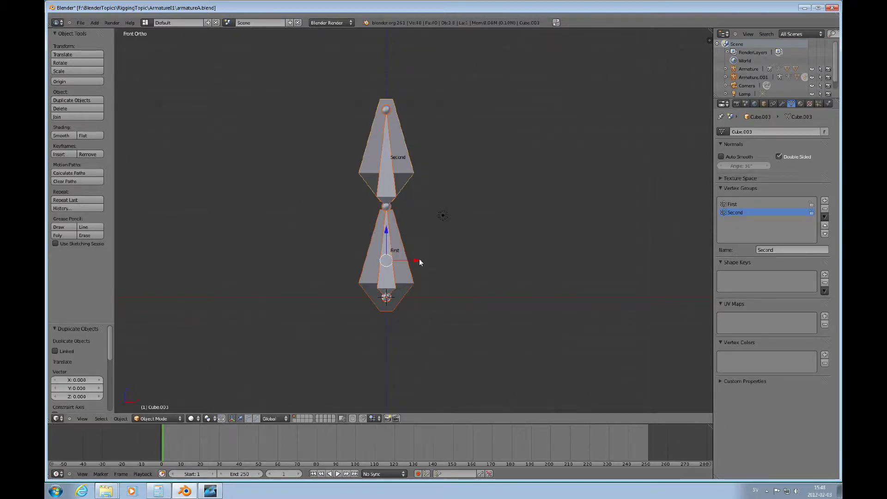
{"action": "left_click_drag", "start_coordinate": [416, 263], "coordinate": [562, 261]}
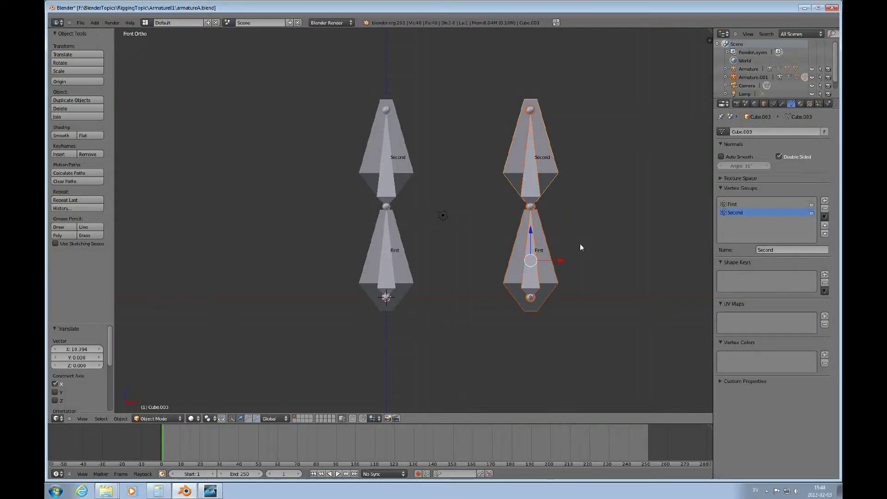
Save the file as armatureA1.blend
{"action": "key", "text": "ctrl+shift+s"}
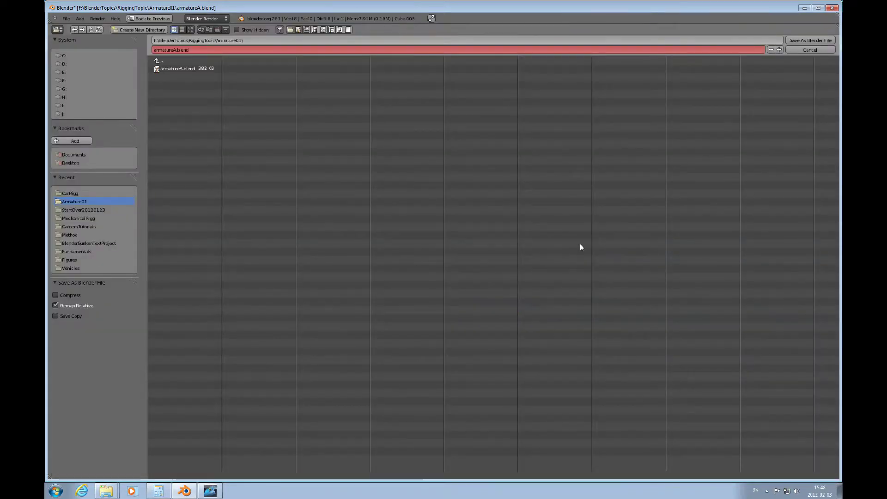
{"action": "key", "text": "KP_Add"}
{"action": "key", "text": "Return"}
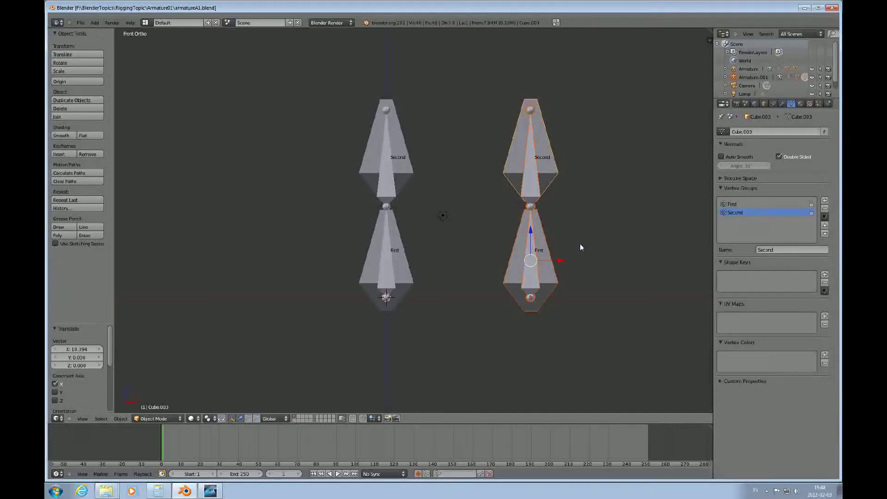